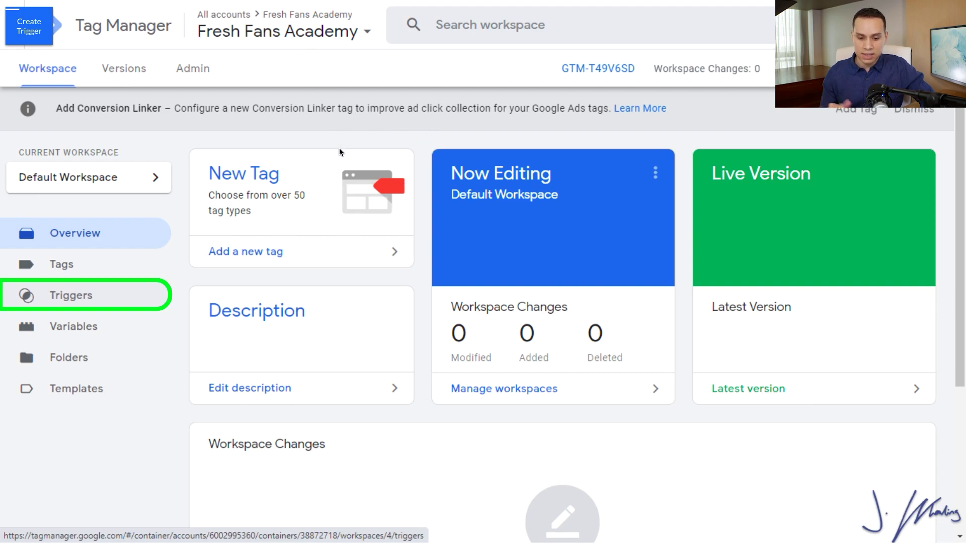
# Step: Create a new trigger and name it FFA-Lead
pyautogui.click(95, 299)
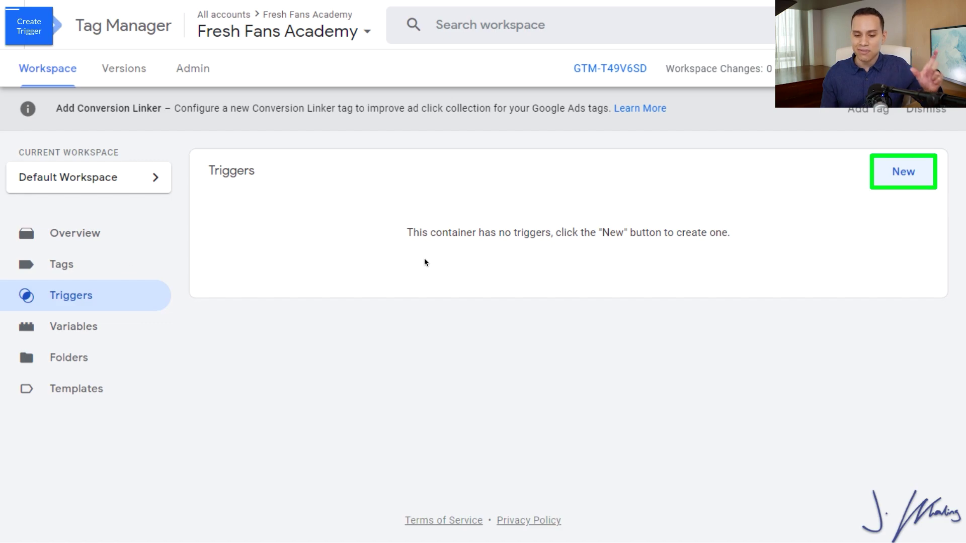
pyautogui.click(910, 174)
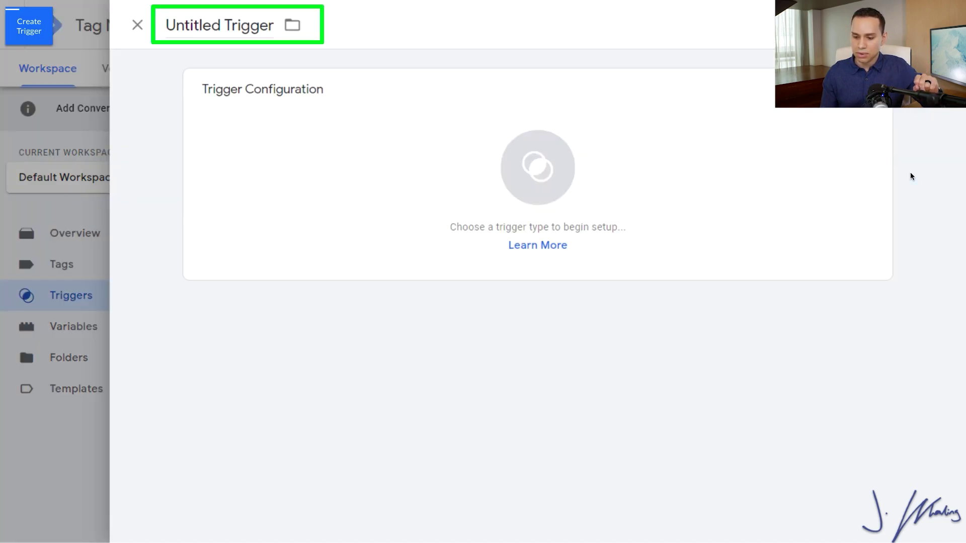
pyautogui.click(251, 40)
pyautogui.write('FFA-Lead')
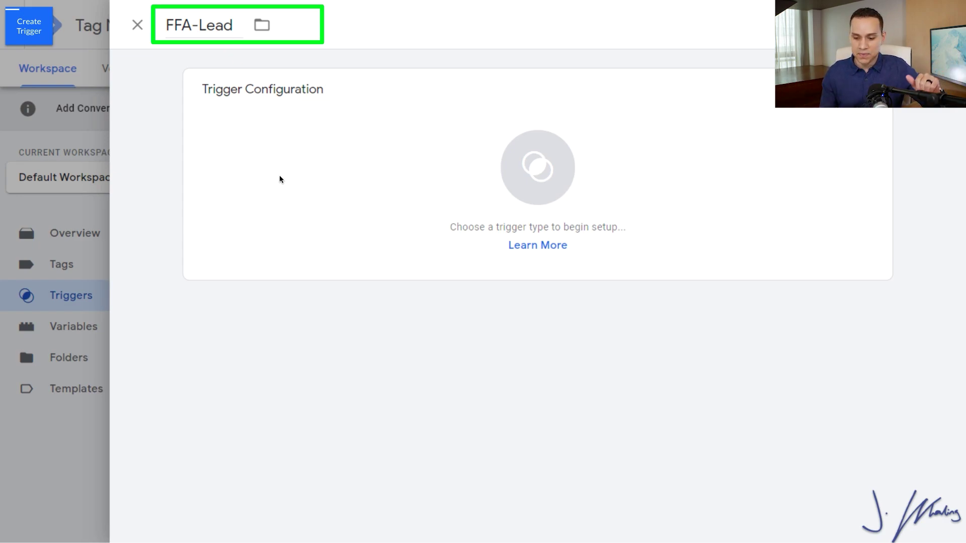
pyautogui.click(498, 174)
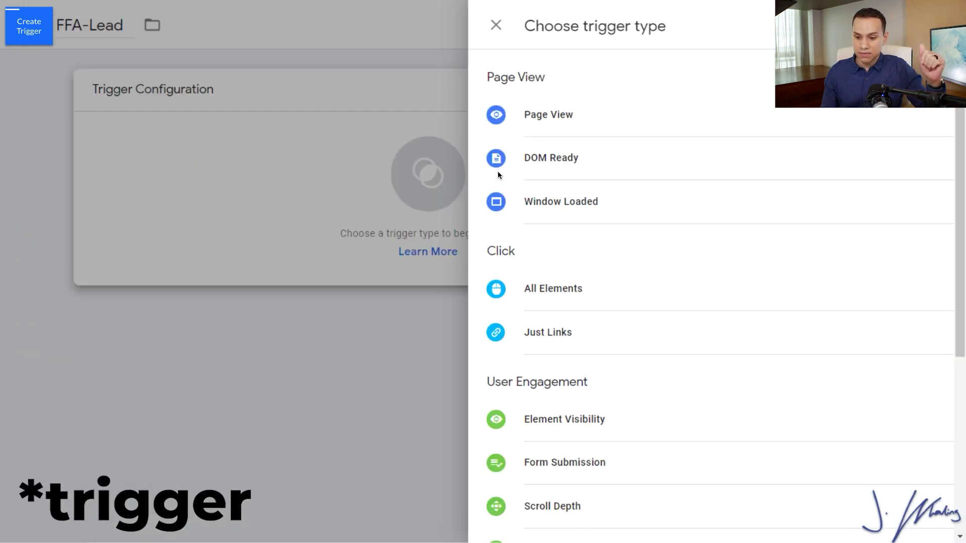
# Step: Make FFA-Lead a Page View trigger firing on some page views, conditioned on Page URL
pyautogui.click(549, 126)
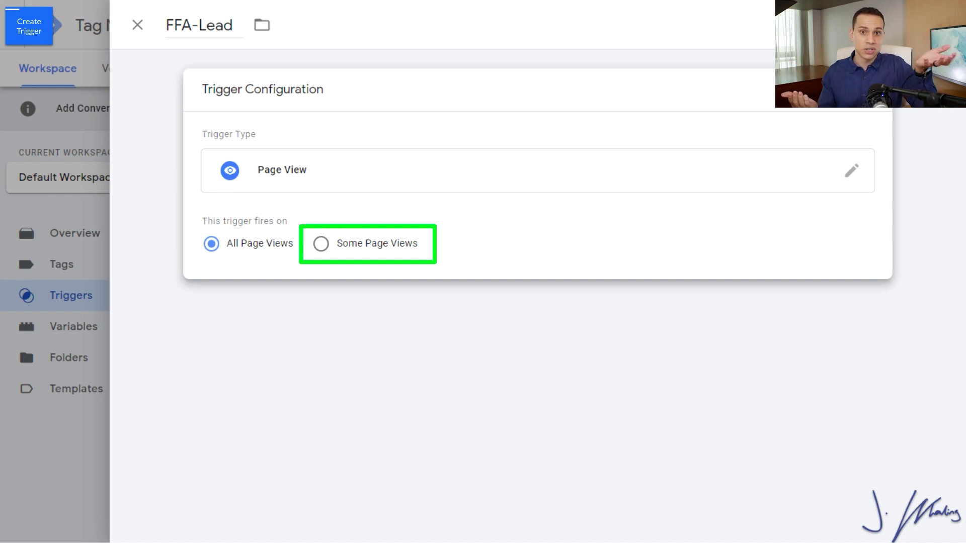
pyautogui.click(374, 244)
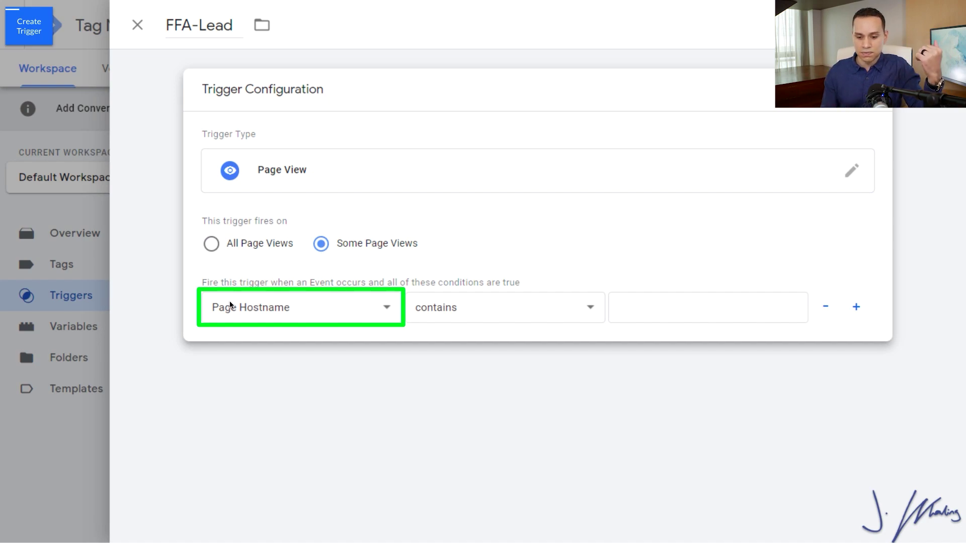
pyautogui.click(276, 321)
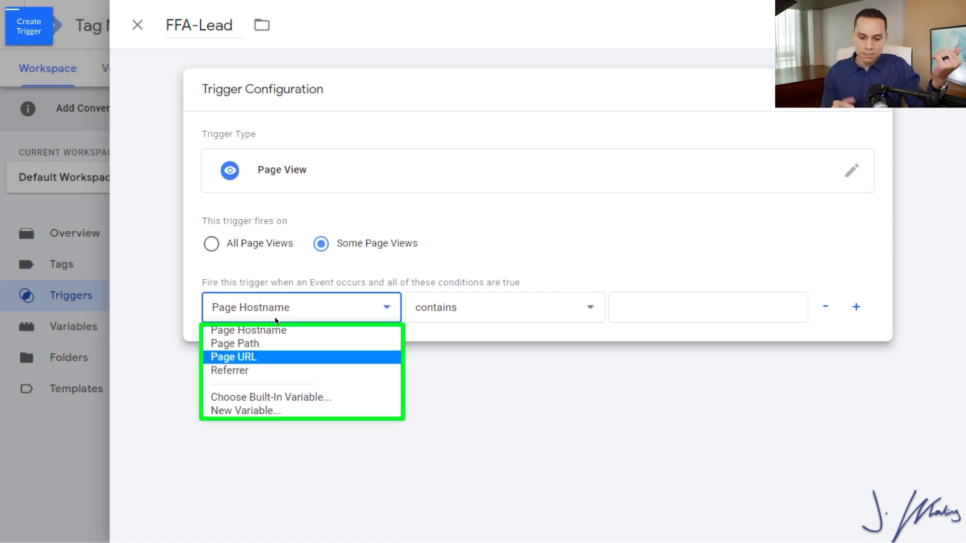
pyautogui.click(219, 357)
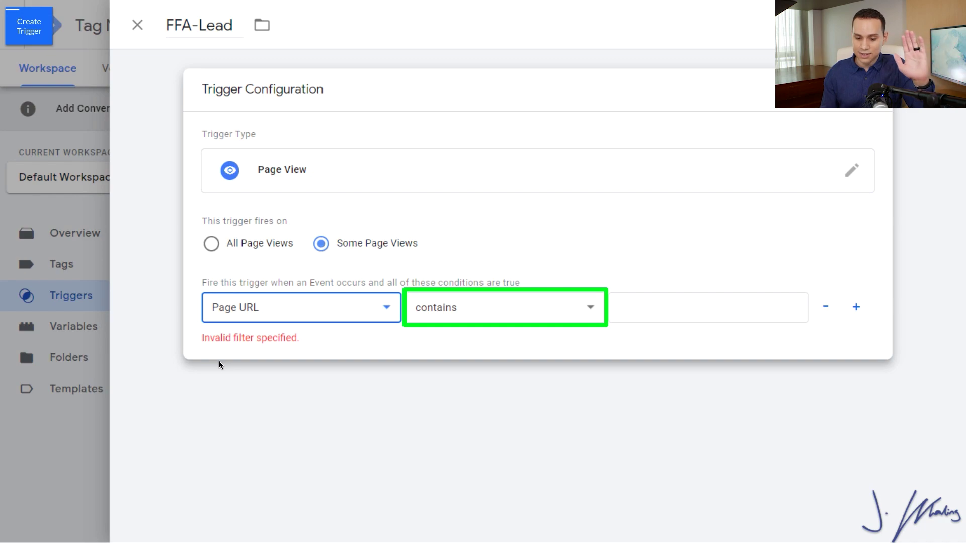
pyautogui.click(493, 312)
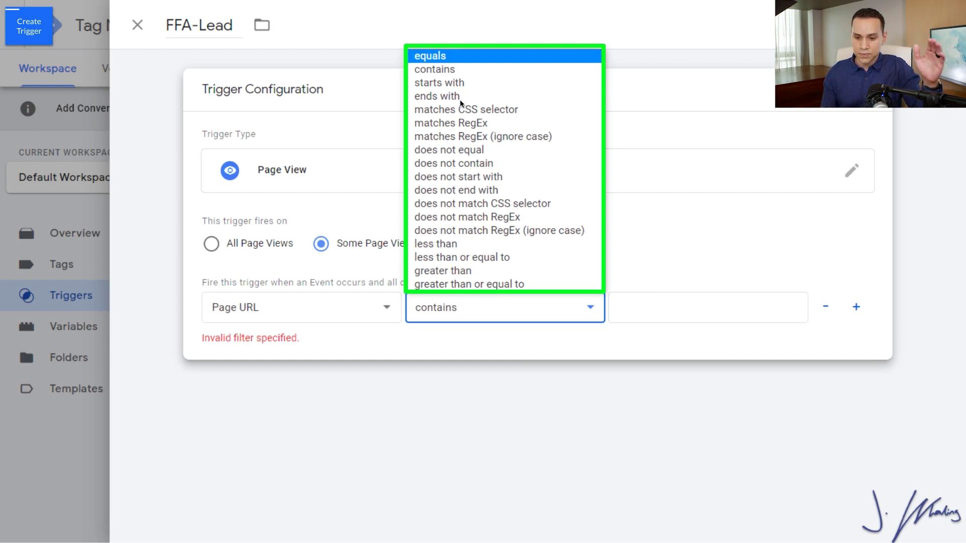
# Step: Set the Page URL condition to equals and paste the check-your-email page URL as its value
pyautogui.click(437, 58)
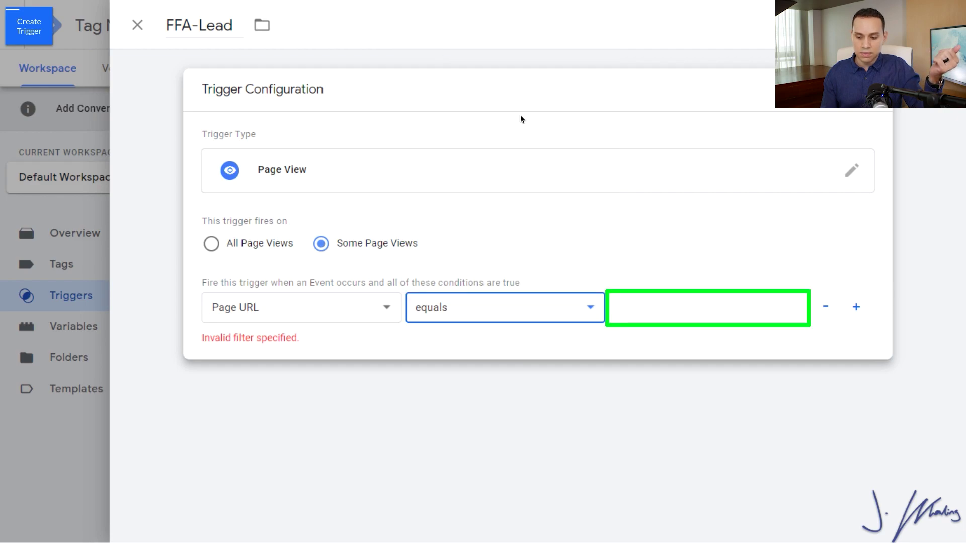
pyautogui.click(660, 317)
pyautogui.hotkey('ctrl', 'v')
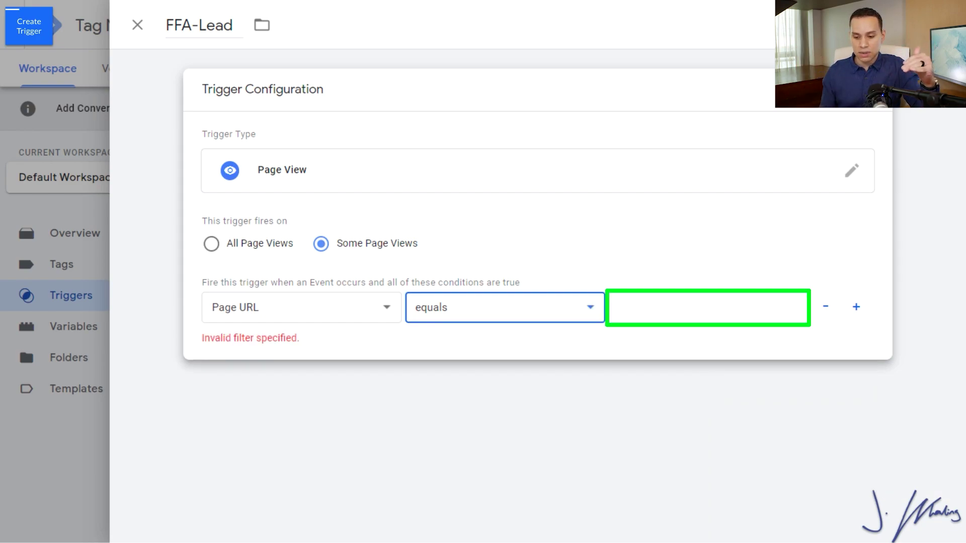
pyautogui.click(504, 307)
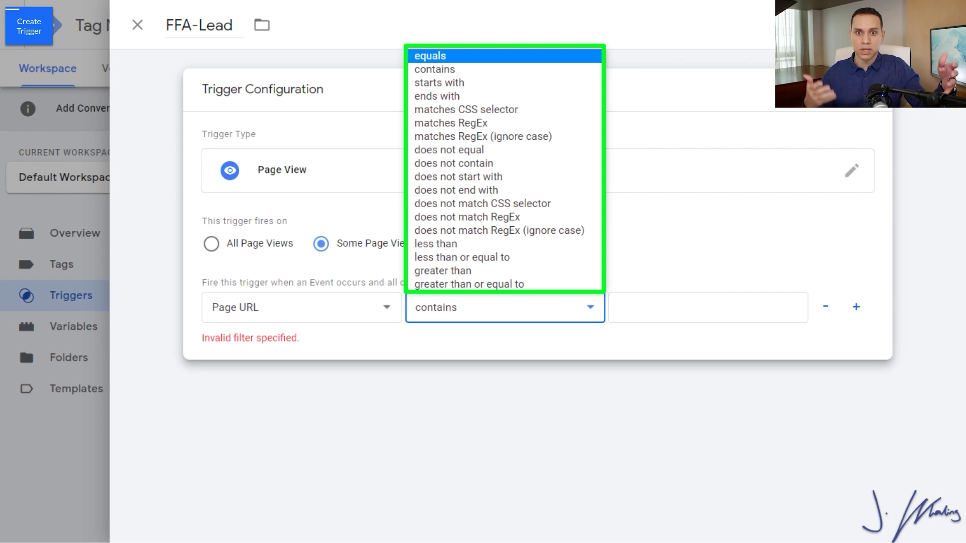
# Step: Choose equals as the Page URL match operator
pyautogui.press('Return')
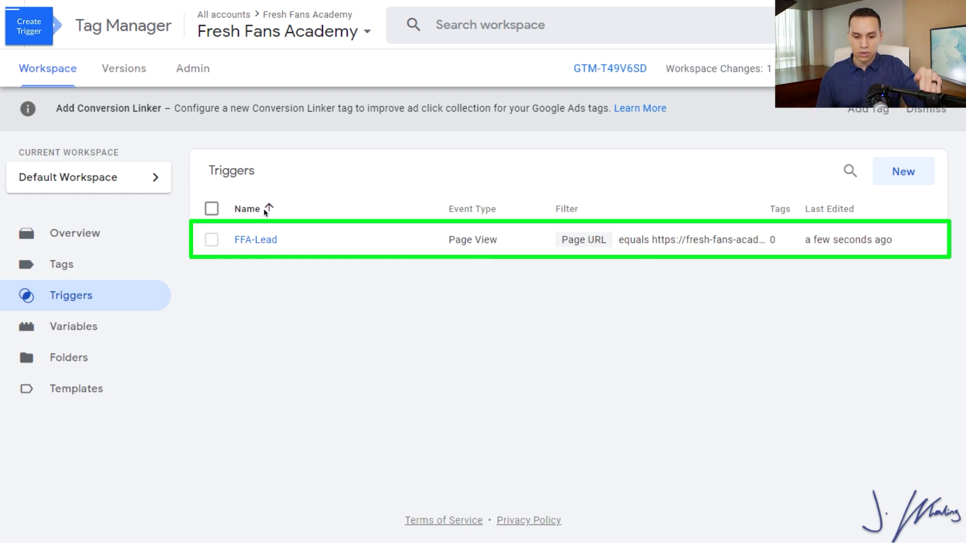
# Step: Return to the Tag Manager workspace overview
pyautogui.click(83, 233)
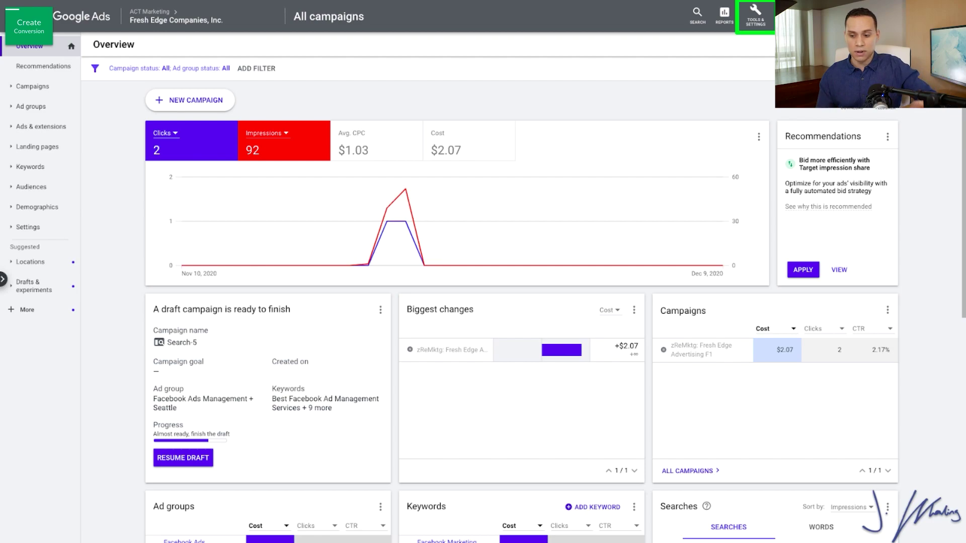
# Step: Open the Conversions page from Google Ads Tools & Settings
pyautogui.click(763, 20)
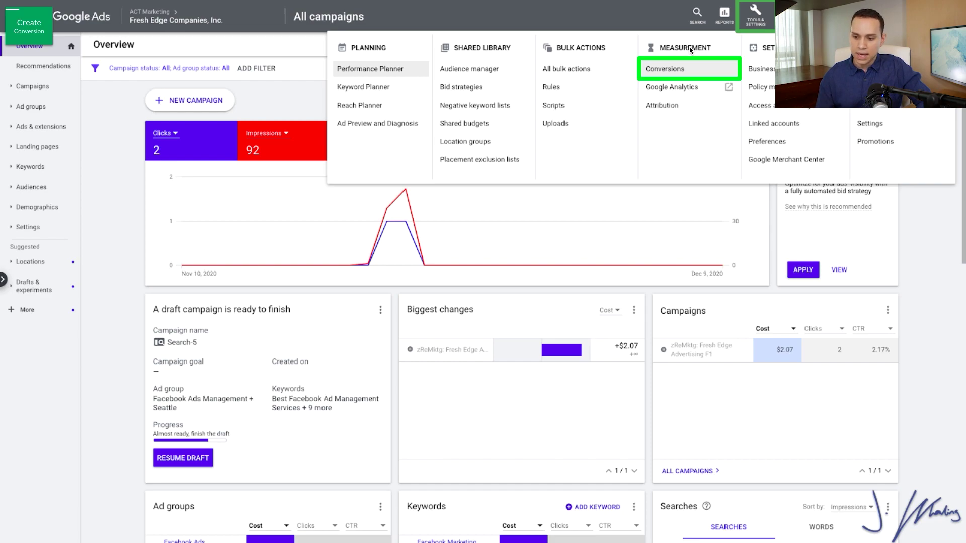
pyautogui.click(670, 73)
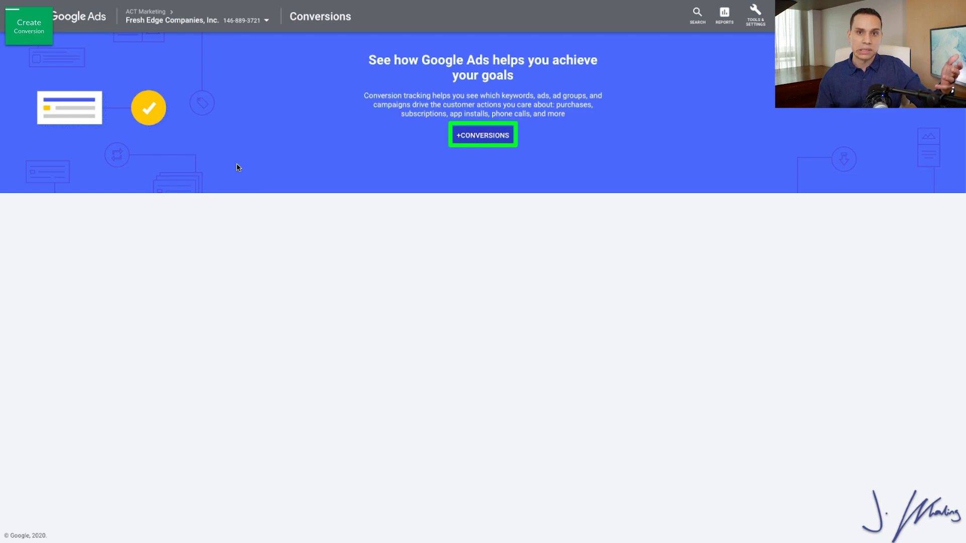
# Step: Start a website conversion action in the Submit lead form category, using no conversion value
pyautogui.click(480, 147)
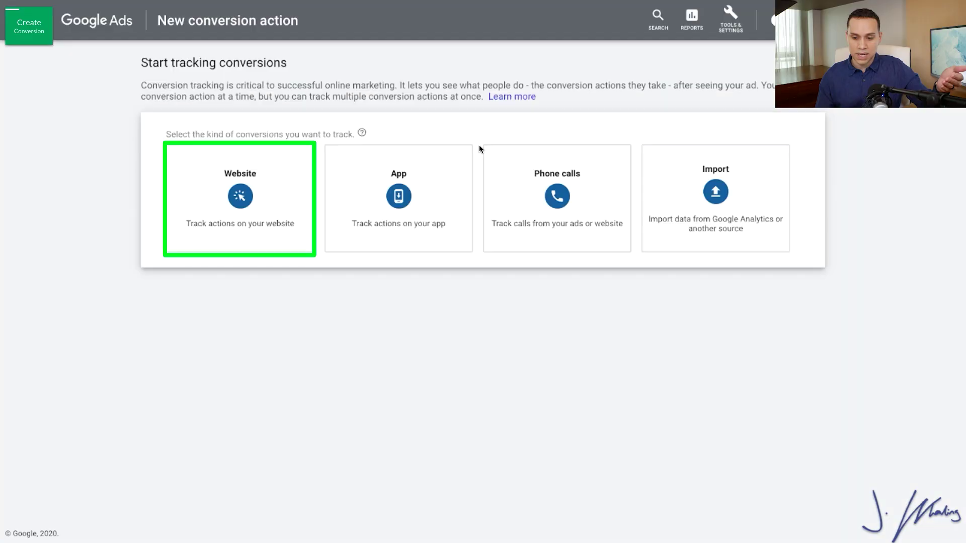
pyautogui.click(275, 188)
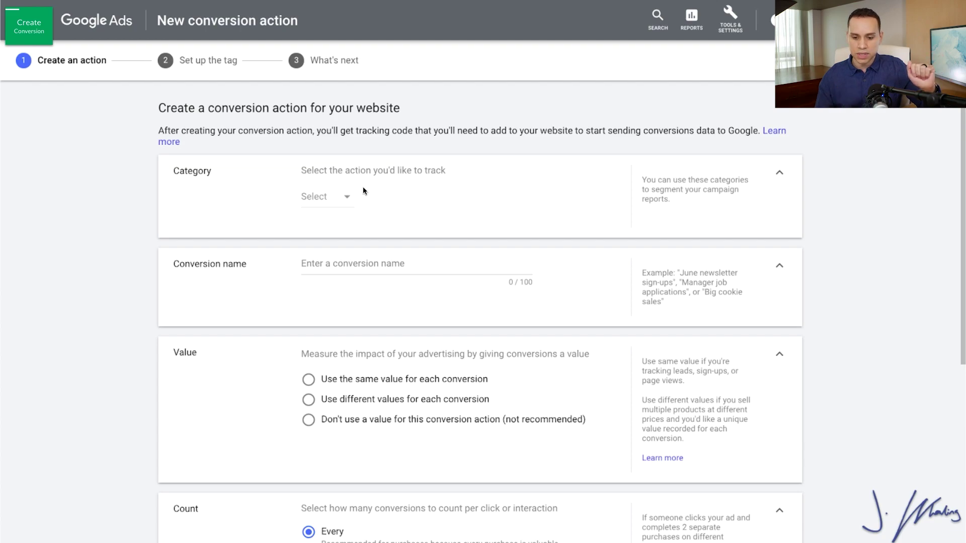
pyautogui.click(337, 197)
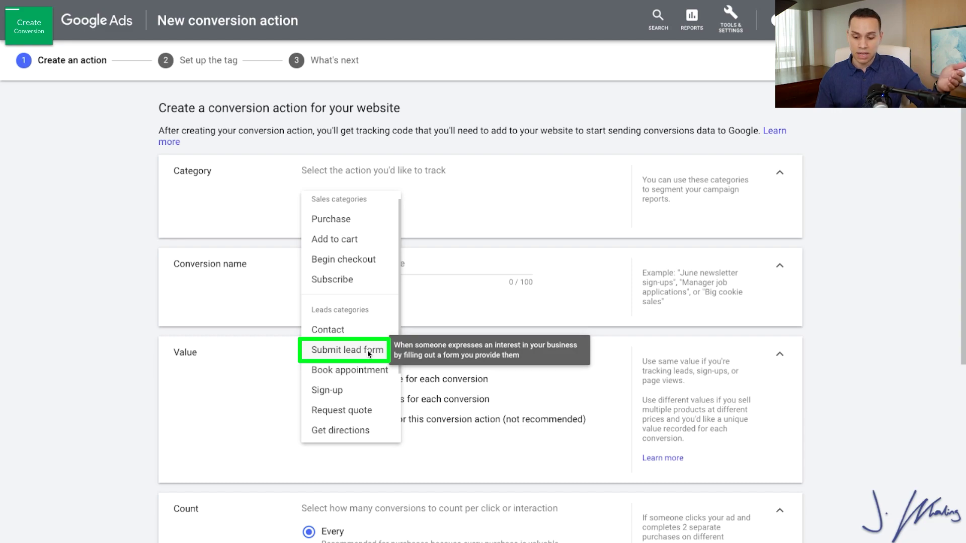
pyautogui.click(367, 350)
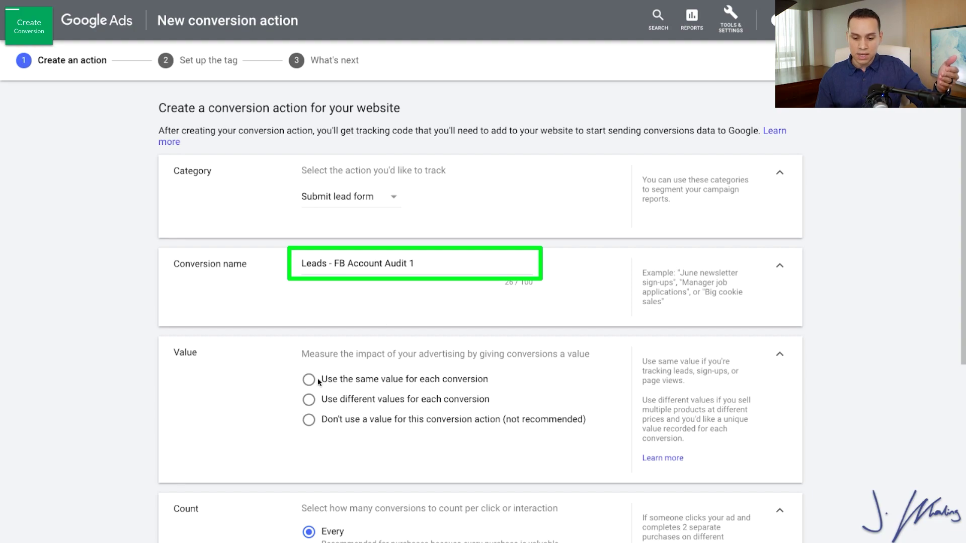
pyautogui.click(325, 423)
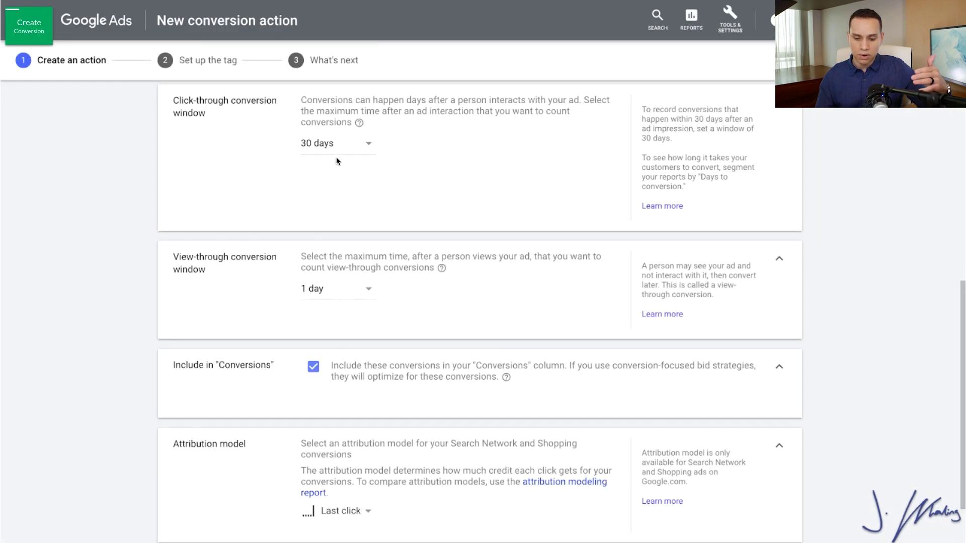
# Step: Show the click-through conversion window choices, keeping 30 days
pyautogui.click(325, 143)
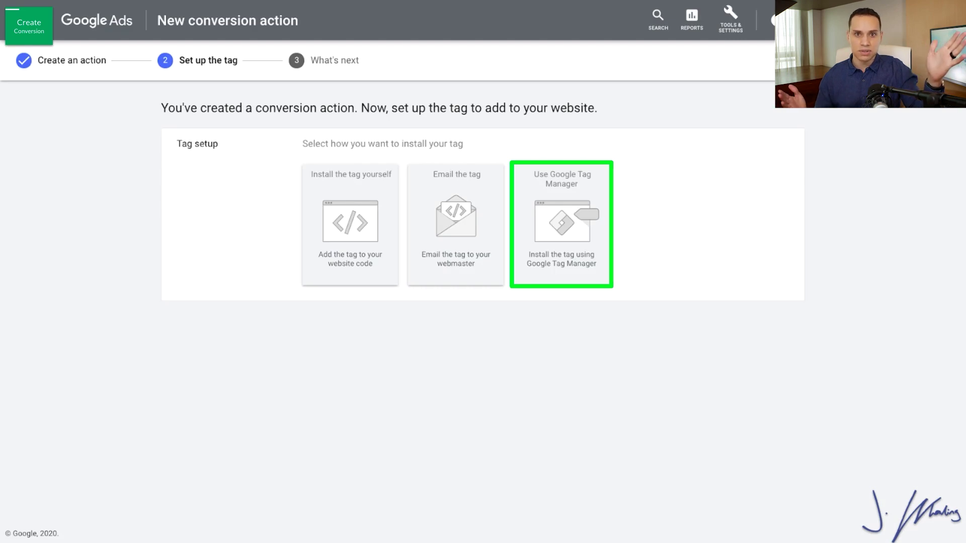
# Step: Get the Tag Manager install details (conversion ID and label), then start a new GTM tag
pyautogui.click(578, 224)
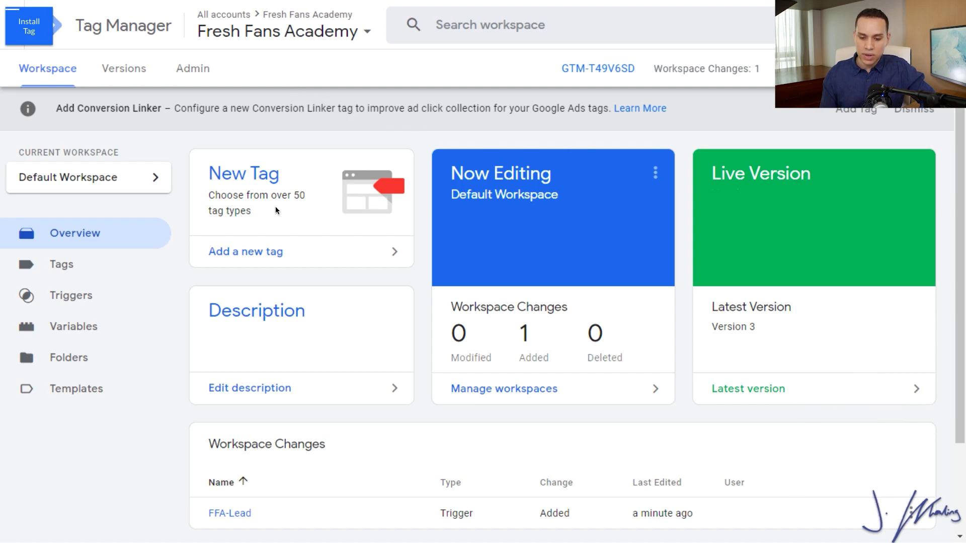
pyautogui.click(299, 188)
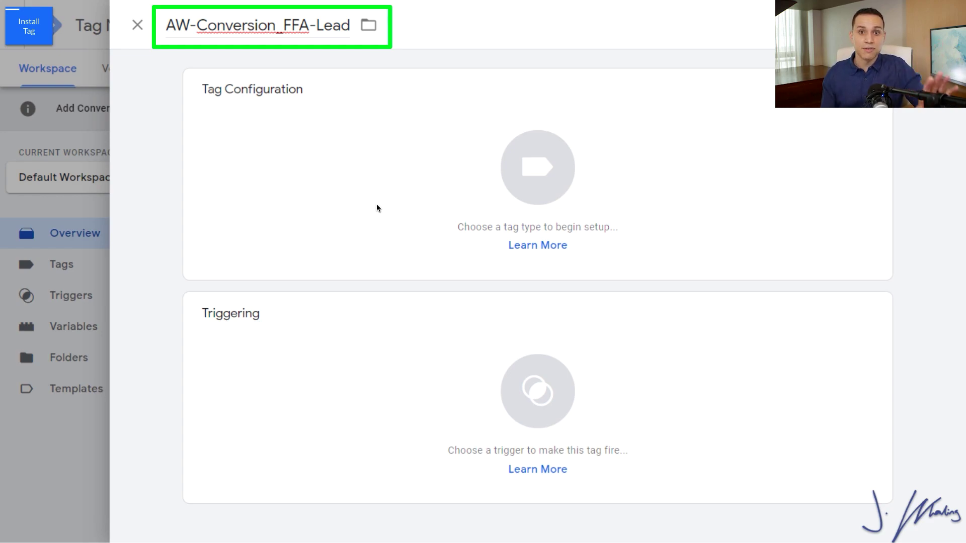
# Step: Set the AW-Conversion_FFA-Lead tag type to Google Ads Conversion Tracking
pyautogui.click(443, 186)
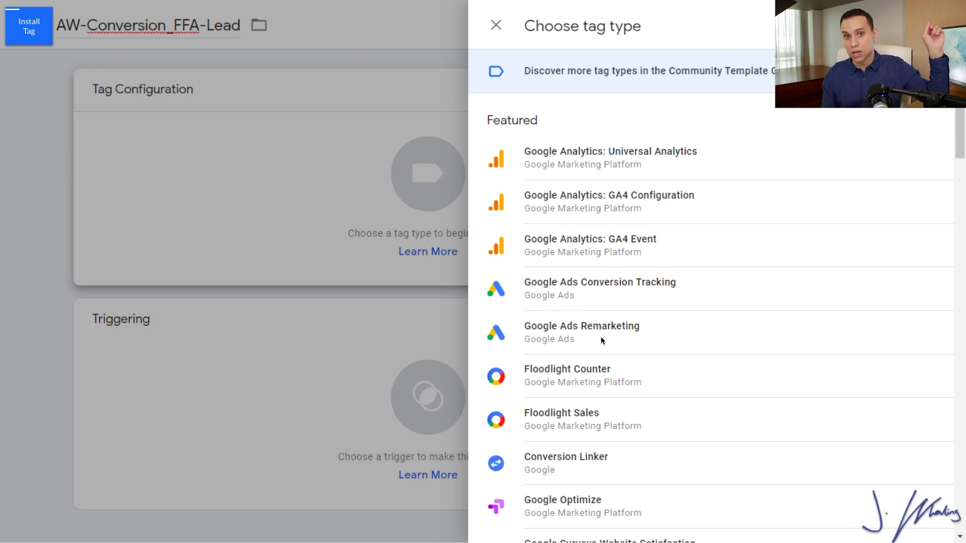
pyautogui.click(601, 290)
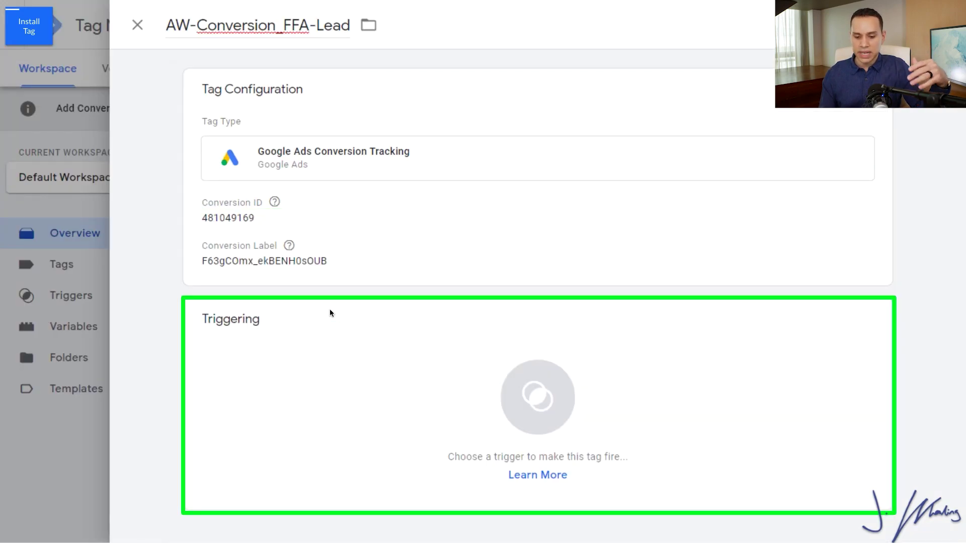
pyautogui.click(348, 382)
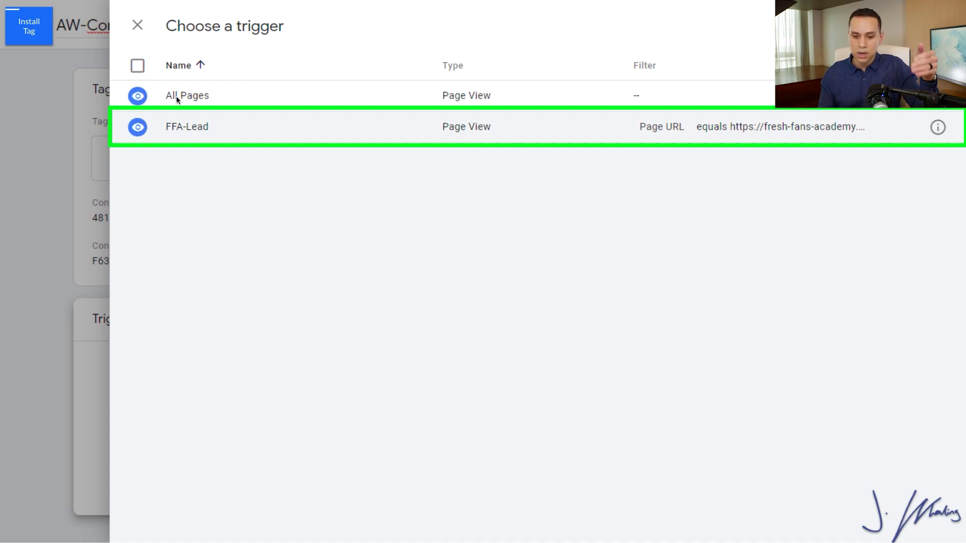
# Step: Set the AW-Conversion_FFA-Lead tag to fire on the FFA-Lead (Page View) trigger
pyautogui.click(234, 142)
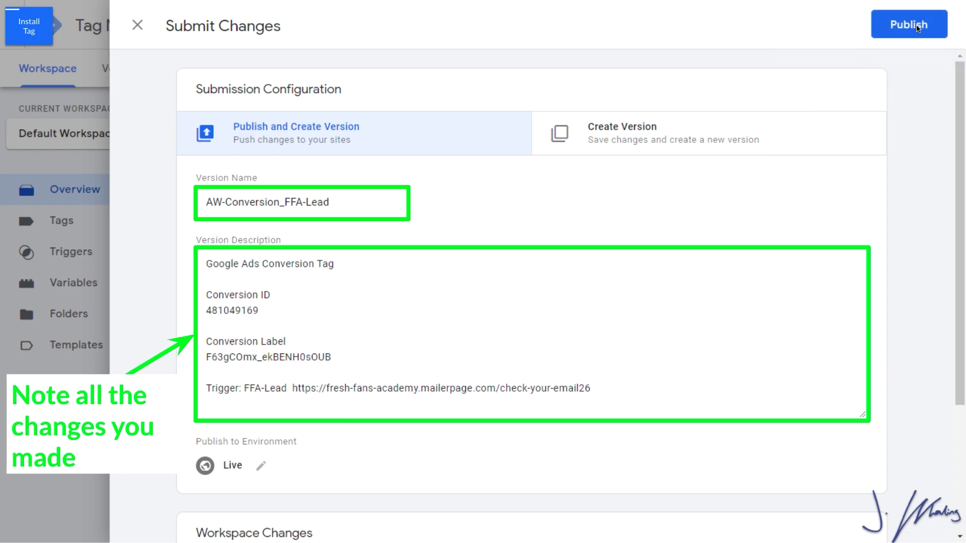
# Step: Publish the AW-Conversion_FFA-Lead version with the Google Ads conversion tag live as Version 4
pyautogui.click(908, 25)
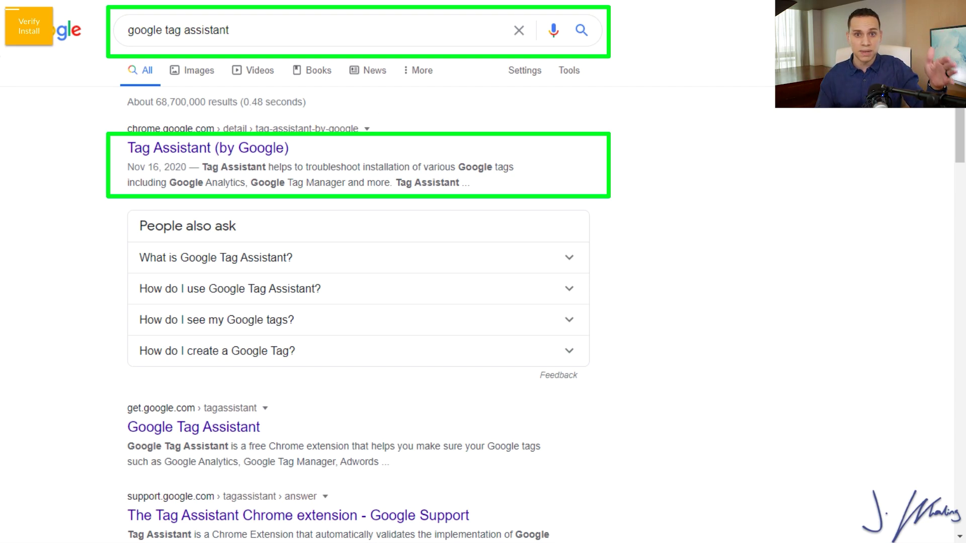
# Step: Open the Tag Assistant (by Google) search result to reach its Chrome Web Store page
pyautogui.click(172, 149)
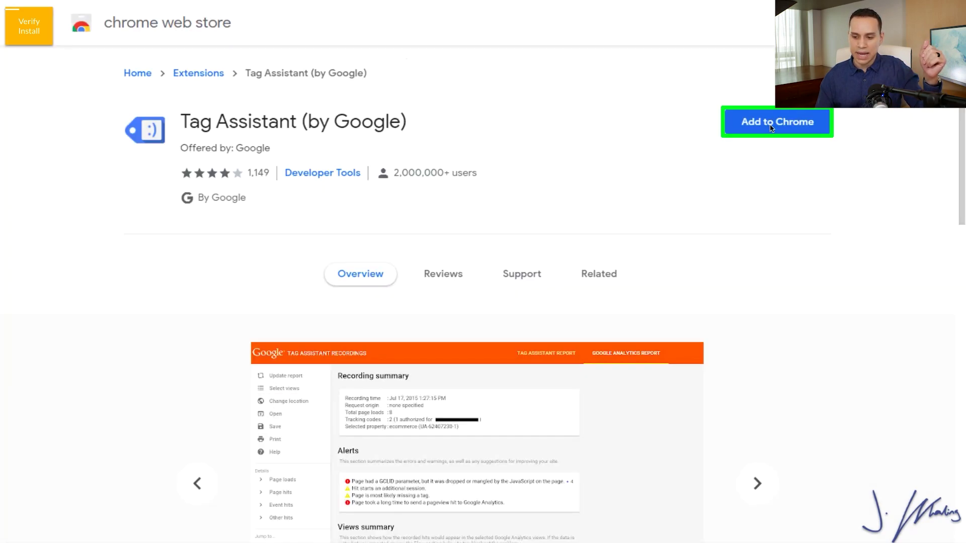
# Step: Add the Tag Assistant (by Google) extension to Chrome and finish its setup popup with Done
pyautogui.click(792, 123)
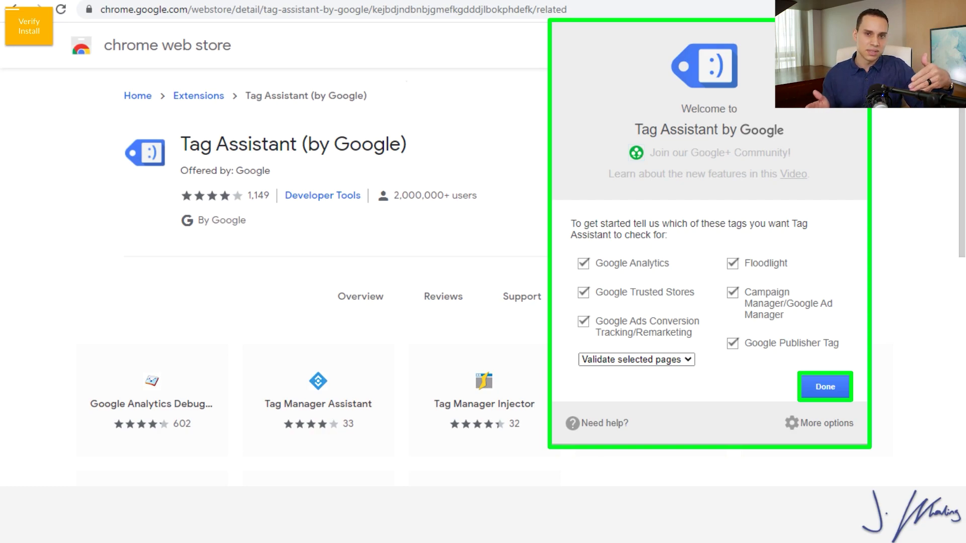
pyautogui.click(825, 396)
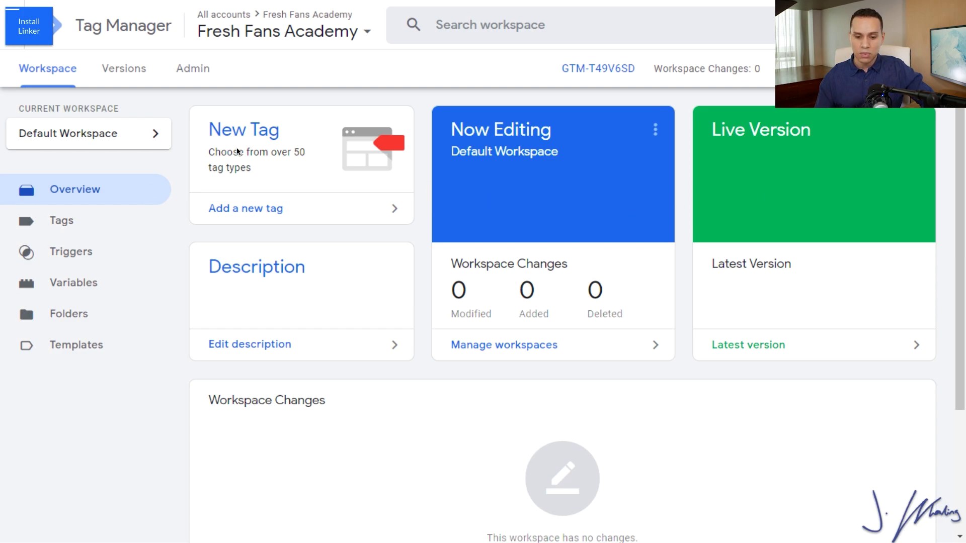
# Step: Create a new tag named 'Conversion Linker - FFA' with the Conversion Linker tag type
pyautogui.click(308, 180)
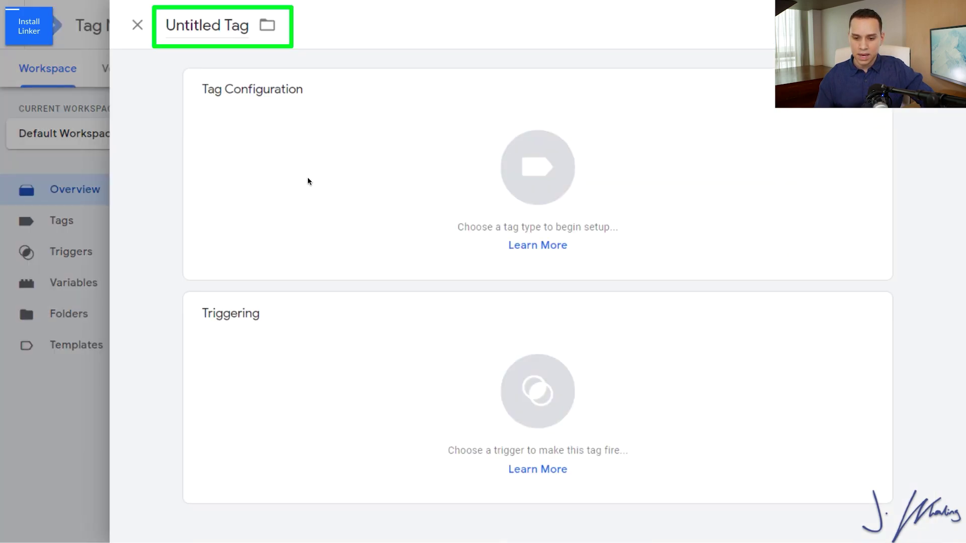
pyautogui.click(220, 27)
pyautogui.write('Conversion Linker - FFA')
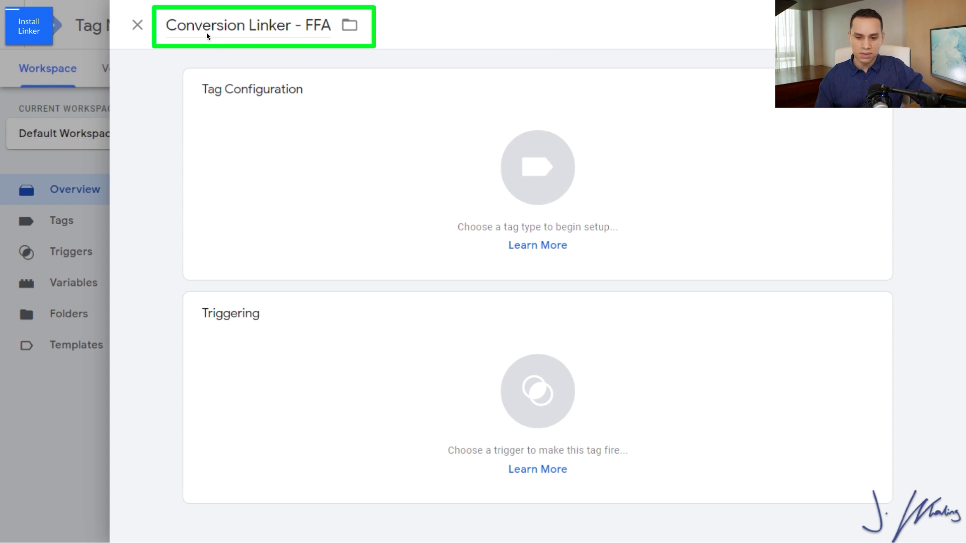
pyautogui.click(517, 166)
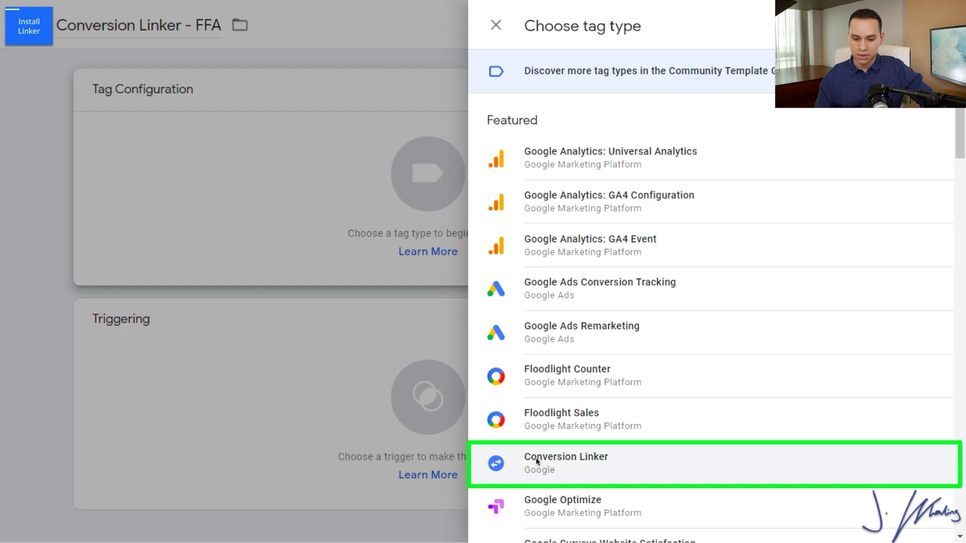
pyautogui.click(536, 458)
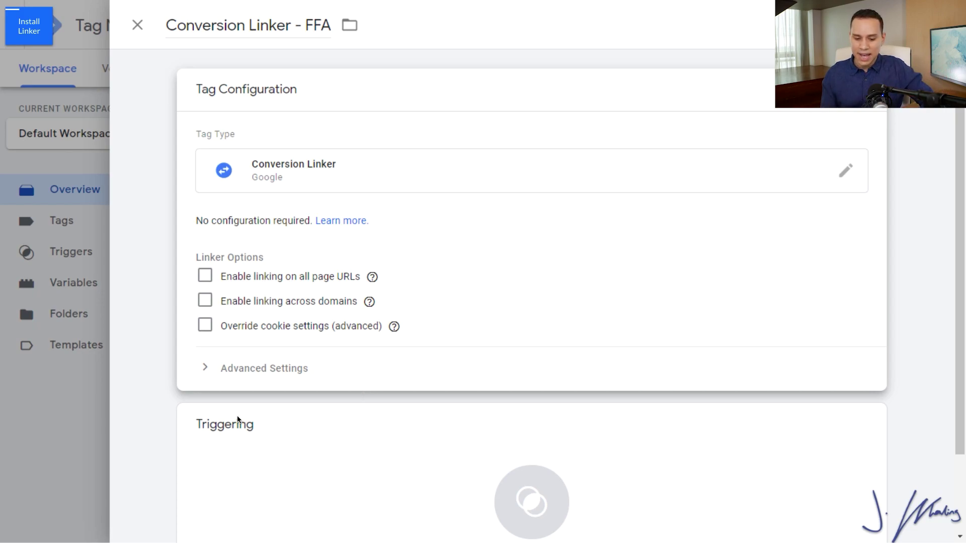
# Step: Make Conversion Linker - FFA fire on the All Pages trigger and save the tag
pyautogui.click(347, 451)
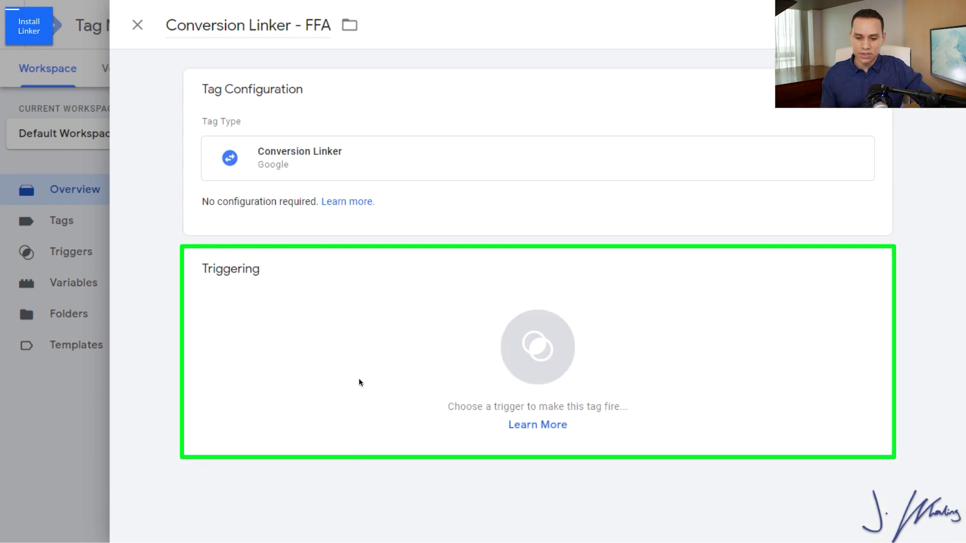
pyautogui.click(427, 345)
pyautogui.click(249, 97)
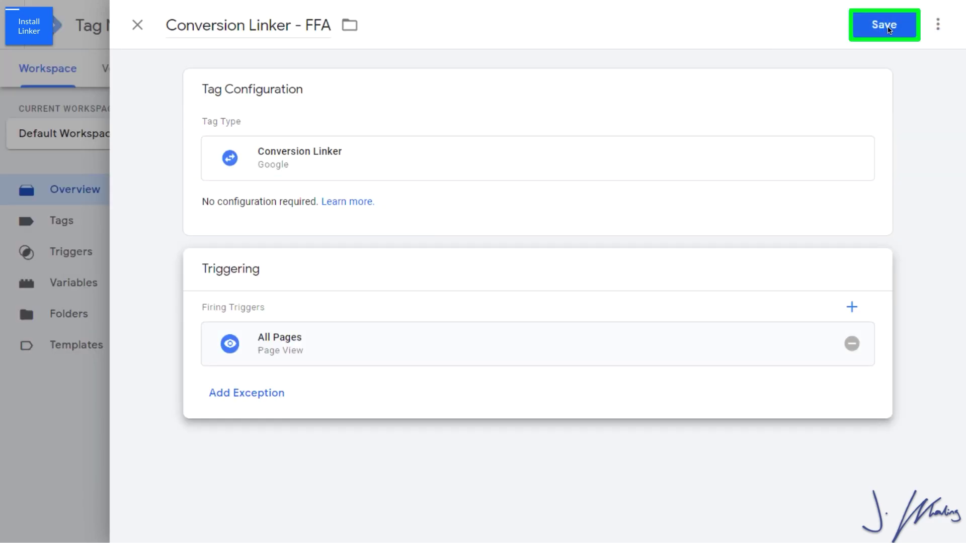
pyautogui.click(889, 30)
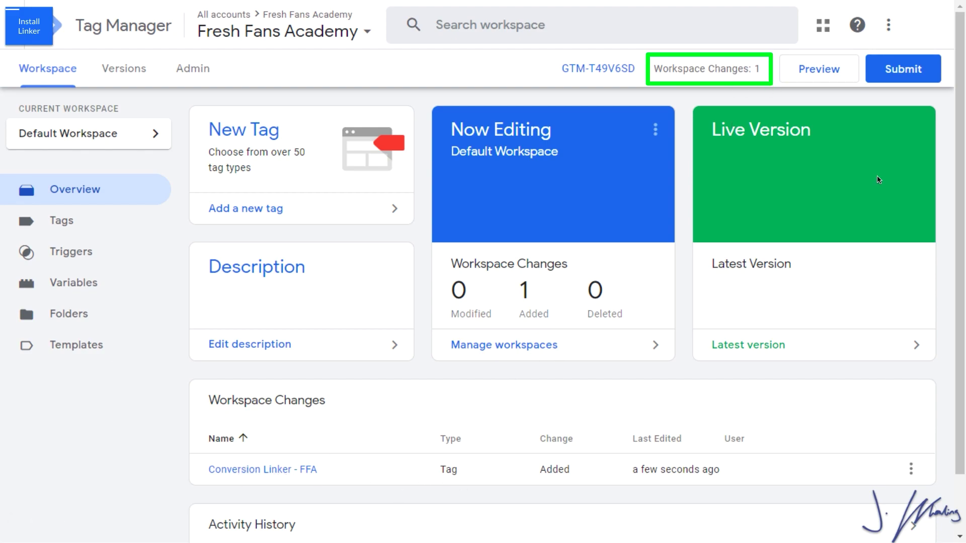
# Step: Submit the workspace changes and publish Version 5 - Conversion Linker - FFA live
pyautogui.click(905, 76)
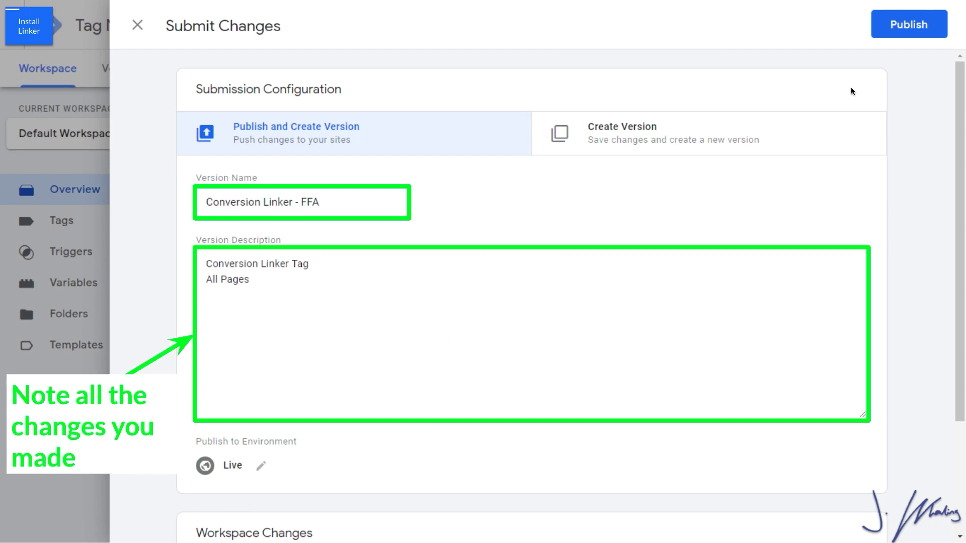
pyautogui.click(909, 33)
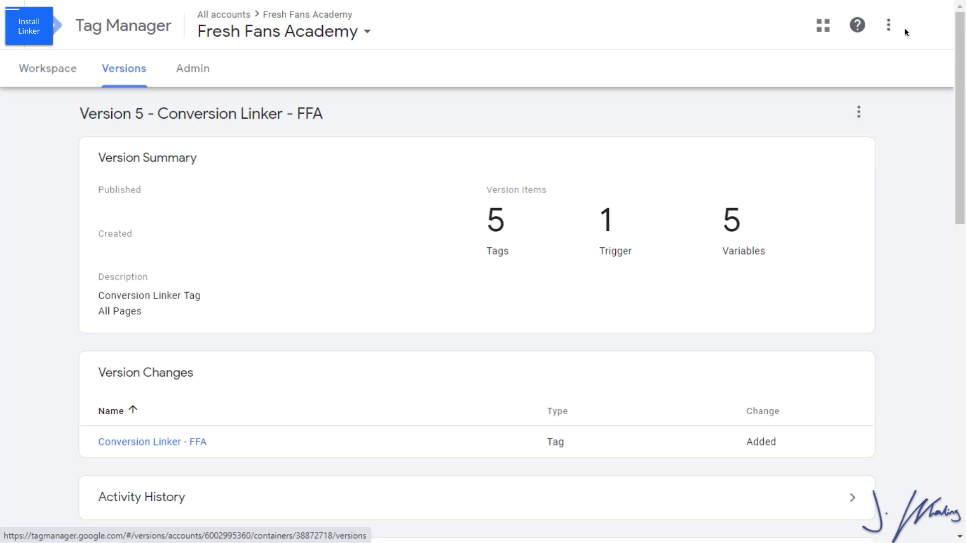